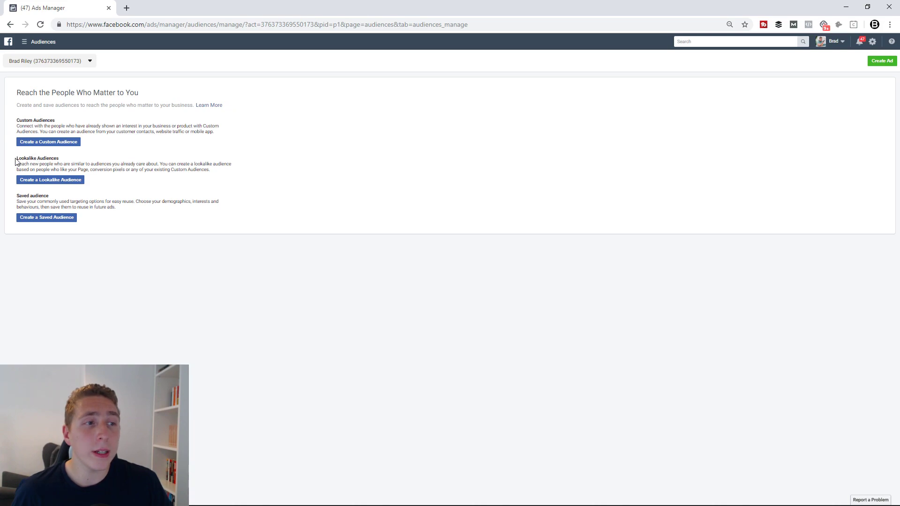
{"action": "left_click_drag", "start_coordinate": [16, 157], "coordinate": [58, 163]}
{"action": "left_click_drag", "start_coordinate": [19, 195], "coordinate": [58, 202]}
{"action": "left_click", "coordinate": [58, 203]}
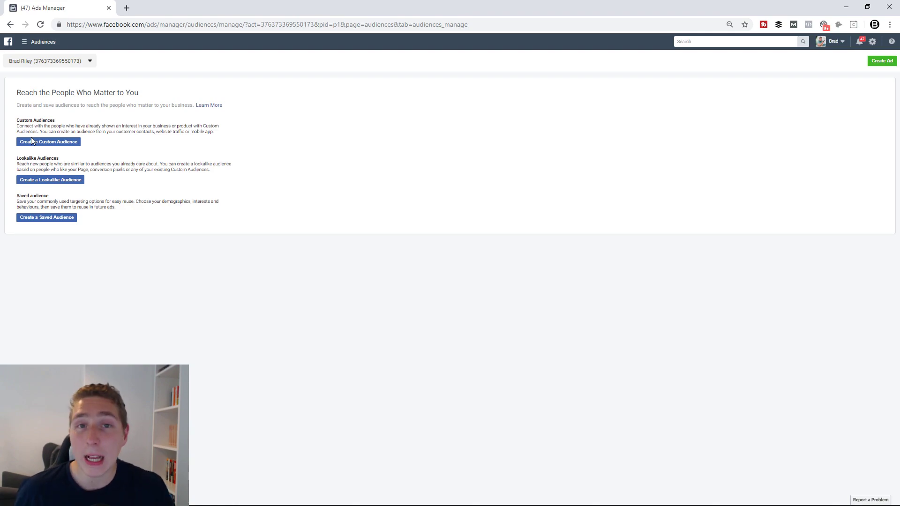
- Go to the Audiences page and start a new Custom Audience based on website traffic
{"action": "mouse_move", "coordinate": [41, 43]}
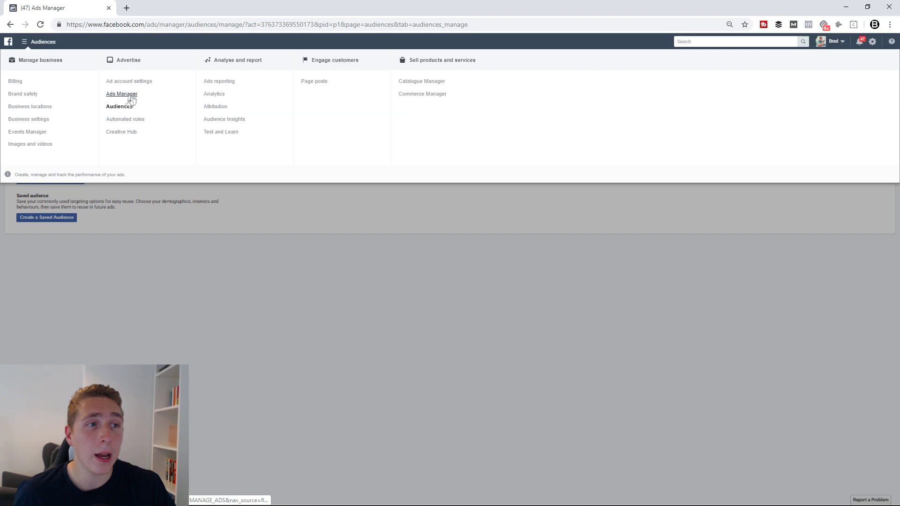
{"action": "left_click", "coordinate": [116, 107]}
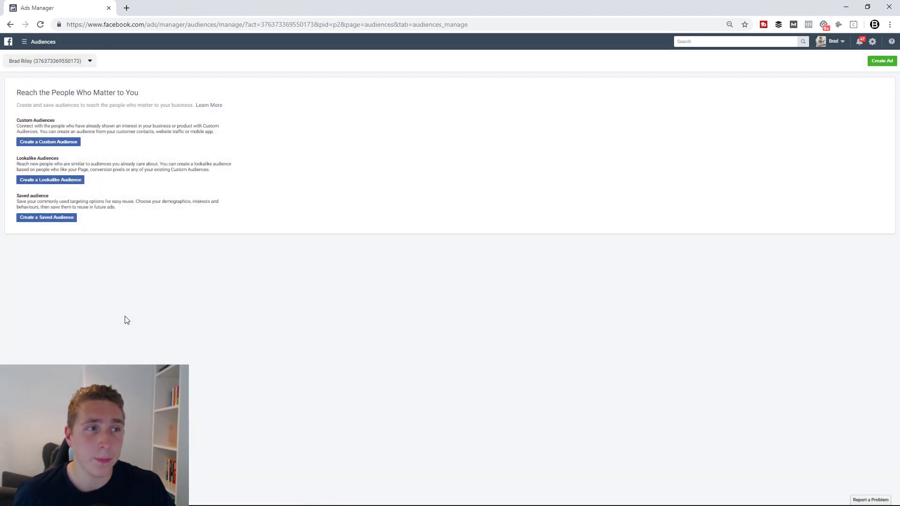
{"action": "left_click", "coordinate": [48, 143]}
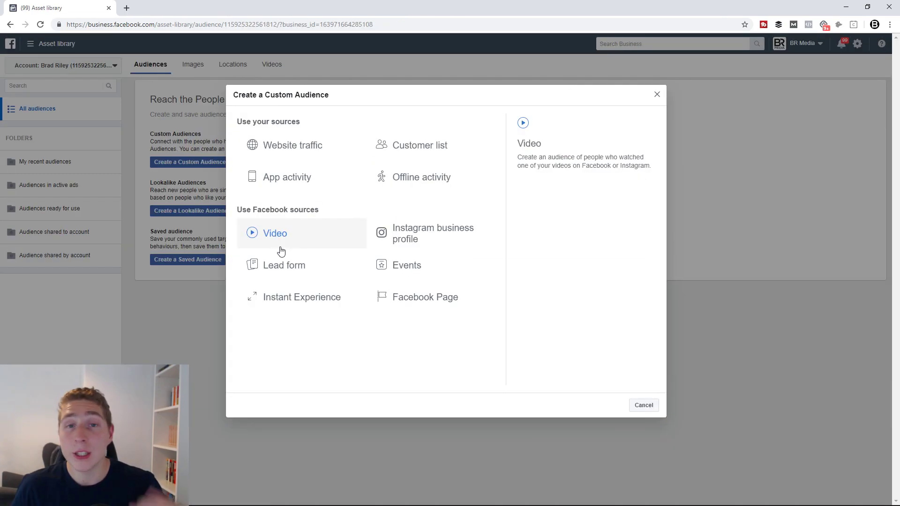
{"action": "left_click", "coordinate": [313, 151]}
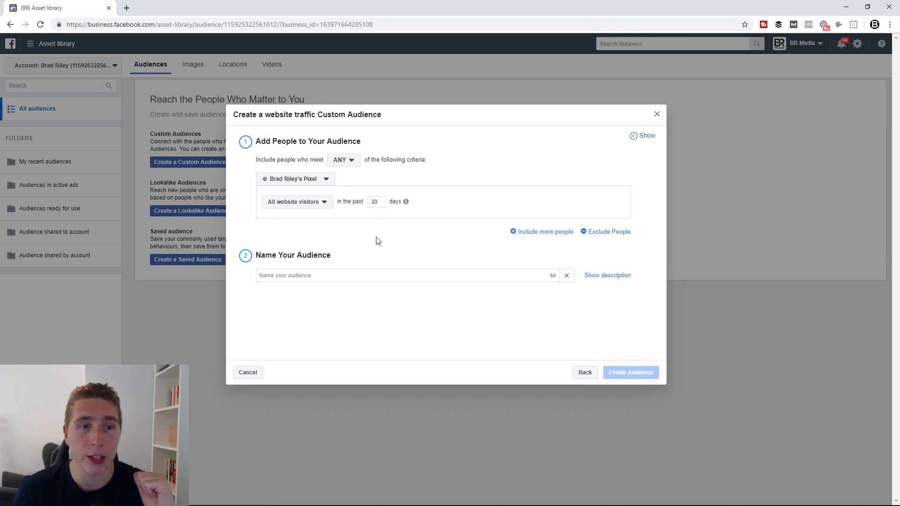
- Try periods of 7, 14 and 180 days for the included website visitors
{"action": "double_click", "coordinate": [374, 202]}
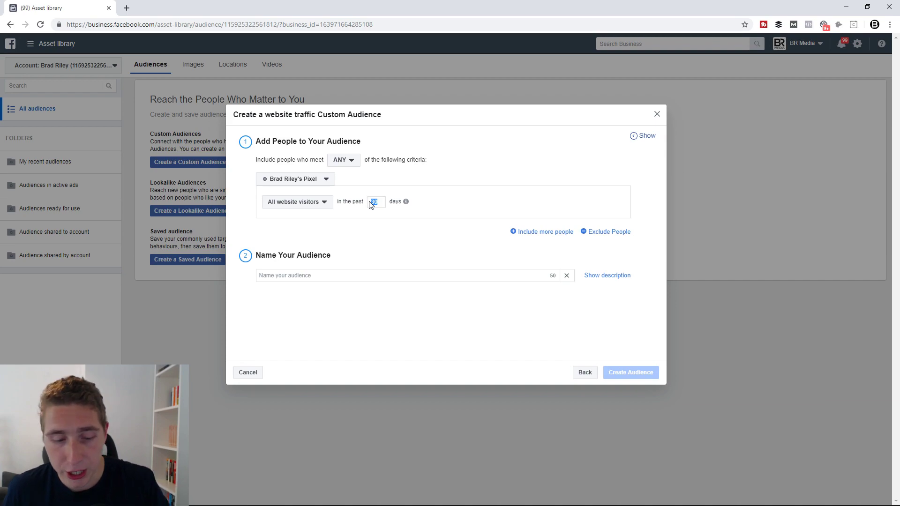
{"action": "type", "text": "7"}
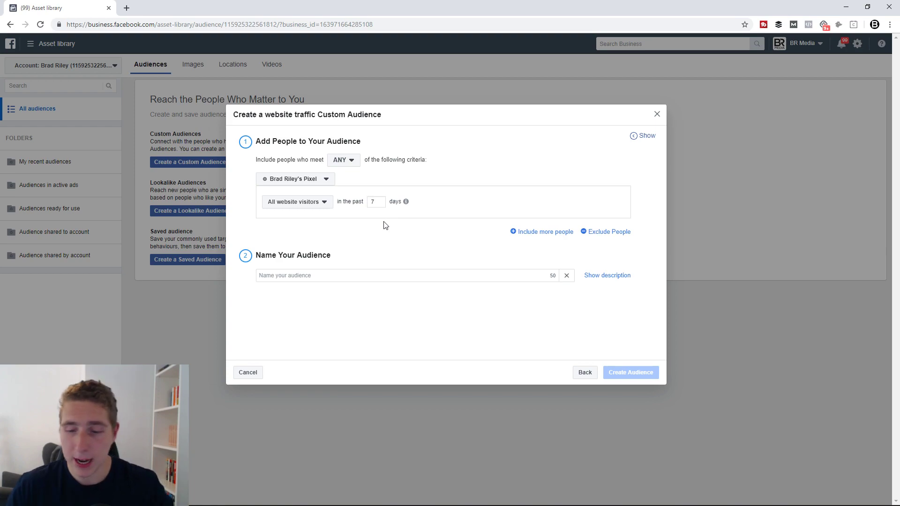
{"action": "key", "text": "BackSpace"}
{"action": "type", "text": "`4"}
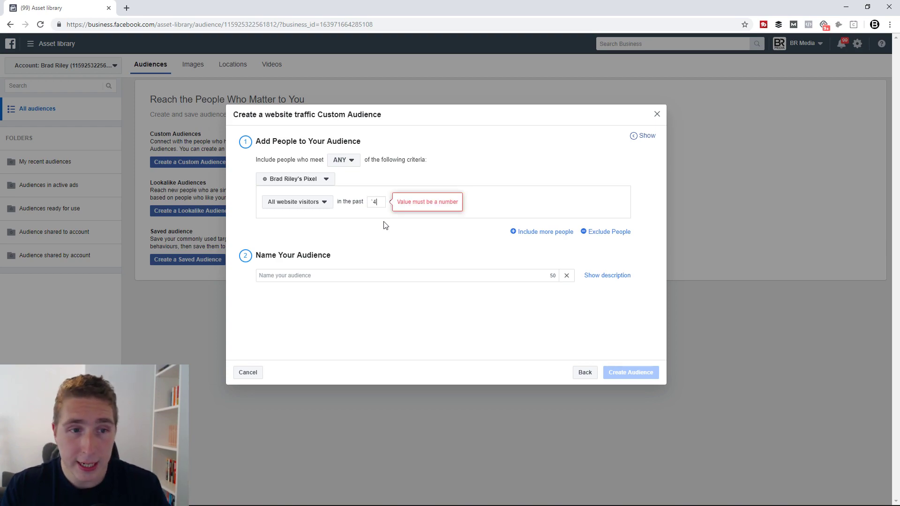
{"action": "type", "text": "14"}
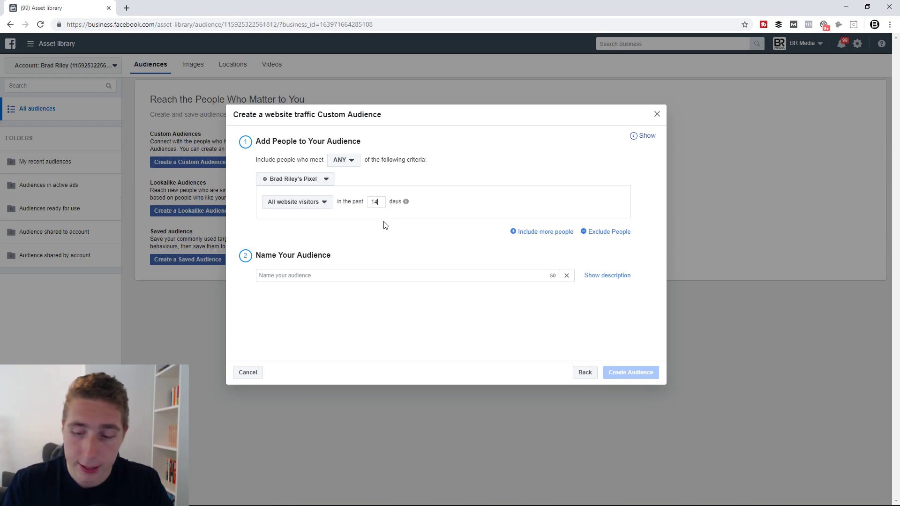
{"action": "key", "text": "BackSpace"}
{"action": "key", "text": "BackSpace"}
{"action": "type", "text": "1"}
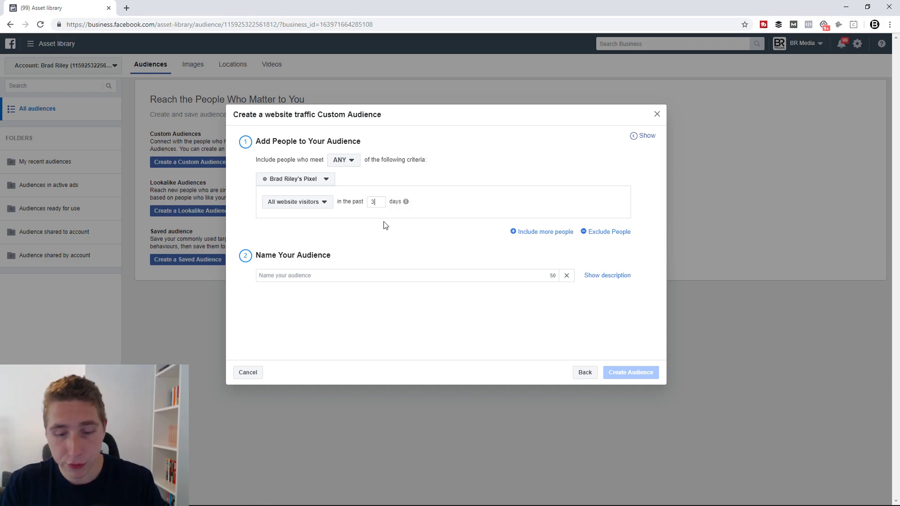
{"action": "key", "text": "BackSpace"}
{"action": "type", "text": "180"}
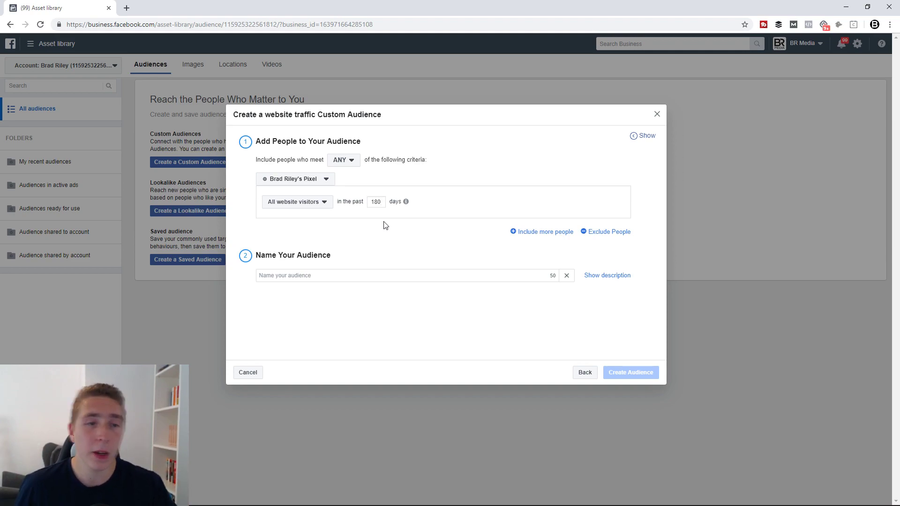
- Keep all website visitors as the inclusion criterion and set its period to the past 30 days
{"action": "left_click", "coordinate": [320, 209]}
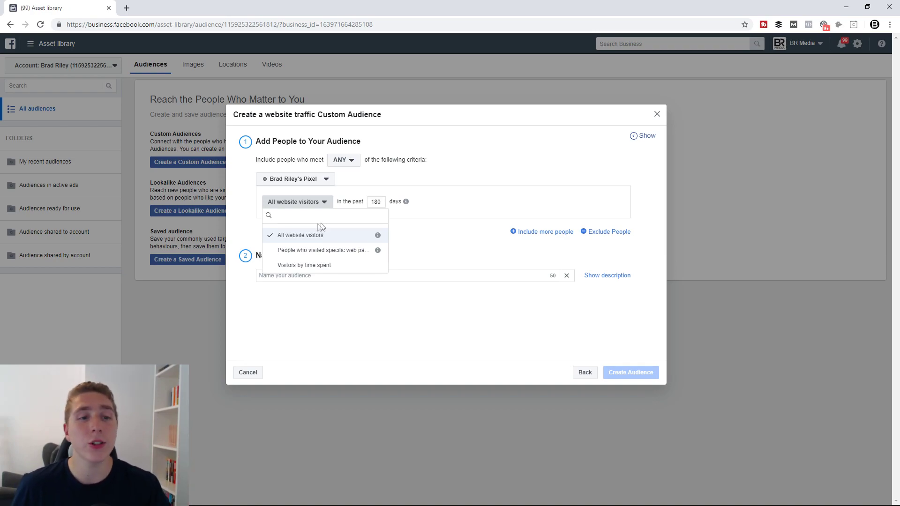
{"action": "left_click", "coordinate": [379, 201]}
{"action": "double_click", "coordinate": [376, 202]}
{"action": "type", "text": "30"}
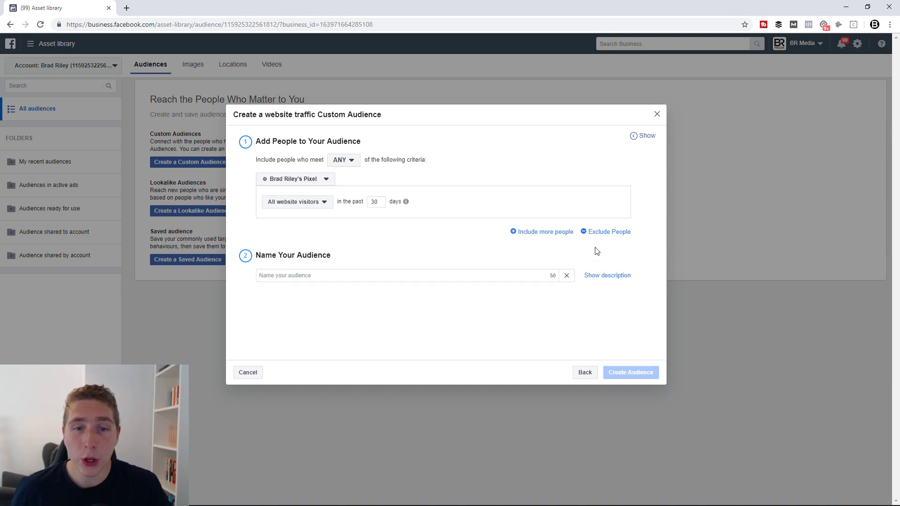
- Add an exclusion rule to the audience, keeping all website visitors in the past 30 days as its criterion
{"action": "left_click", "coordinate": [609, 232]}
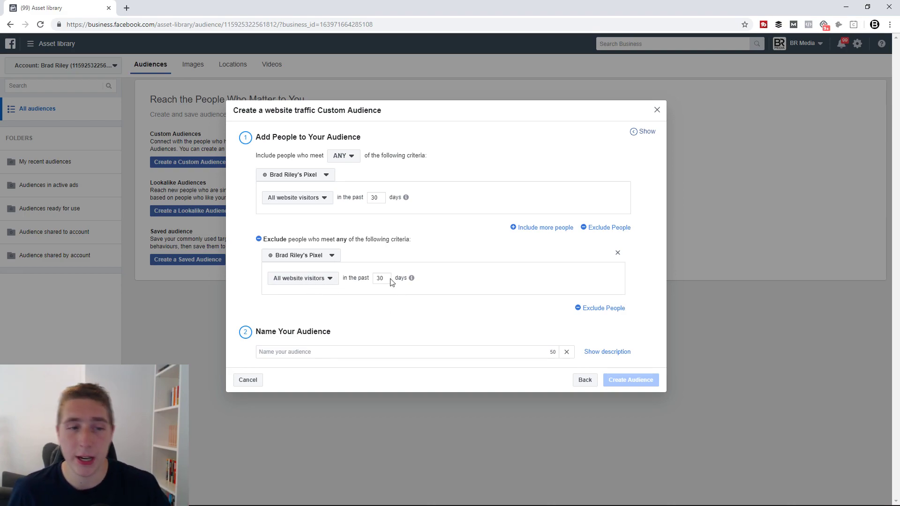
{"action": "left_click", "coordinate": [321, 281]}
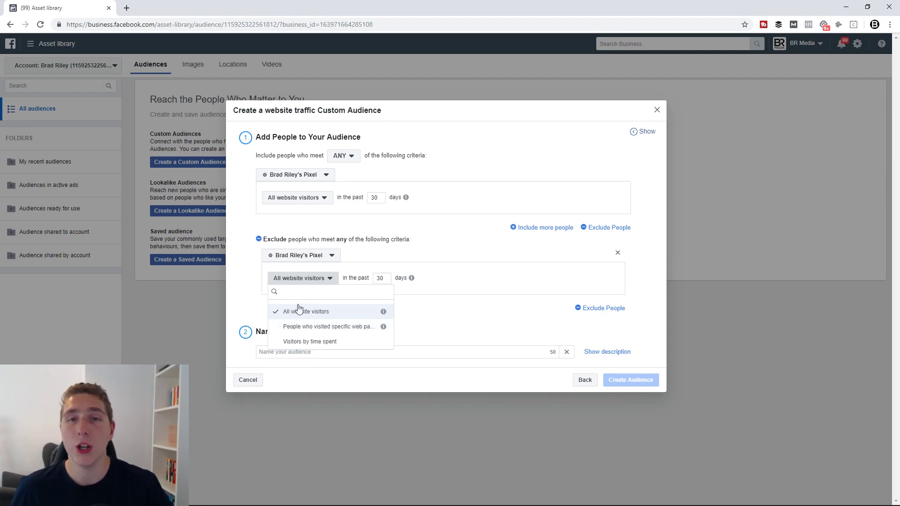
{"action": "left_click", "coordinate": [241, 259]}
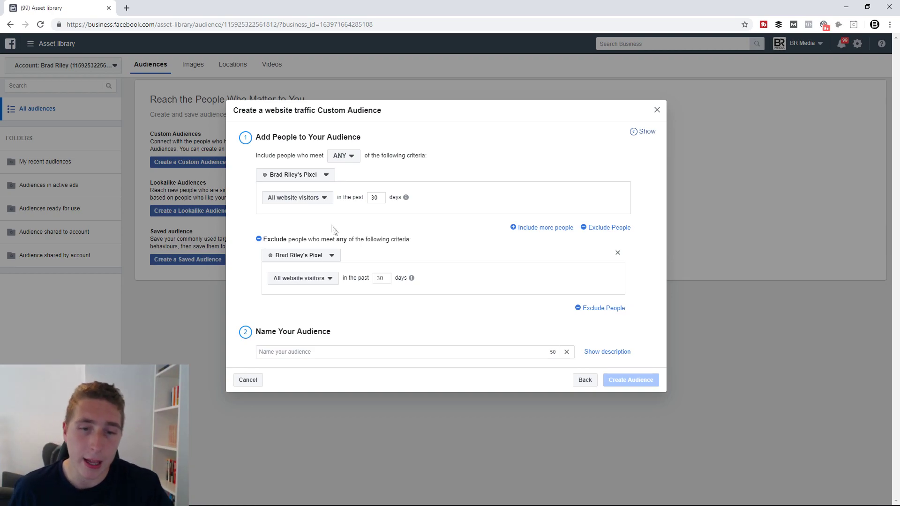
- Name the audience "Website Visitors - 30 Days", create it and return to the audience list
{"action": "left_click", "coordinate": [295, 351]}
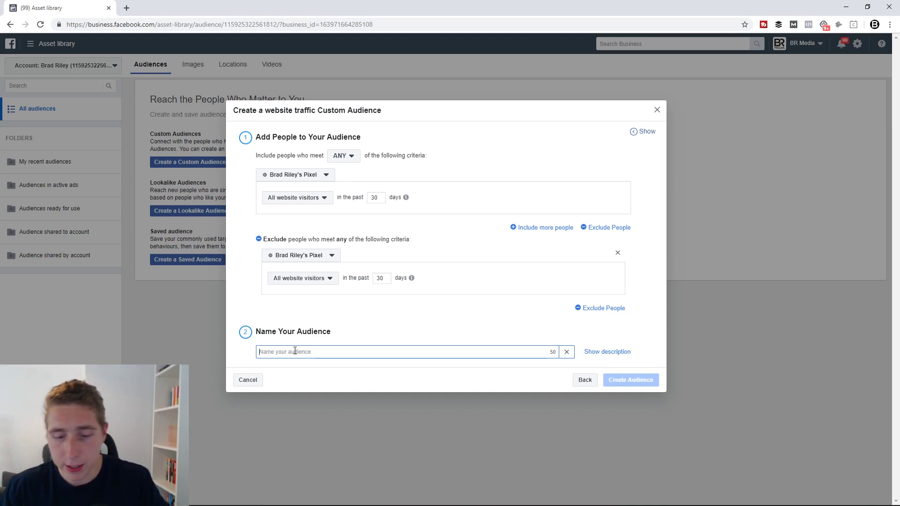
{"action": "type", "text": "Website Visitors "}
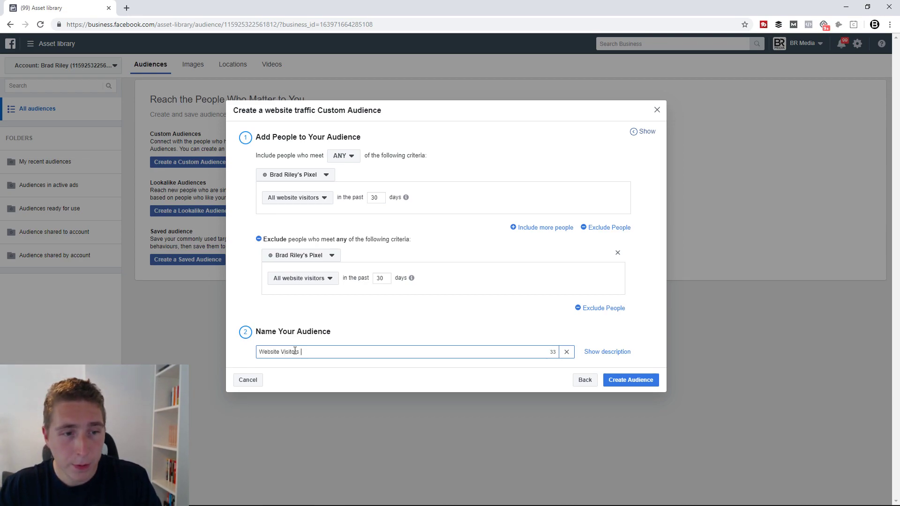
{"action": "type", "text": "- 30 Days"}
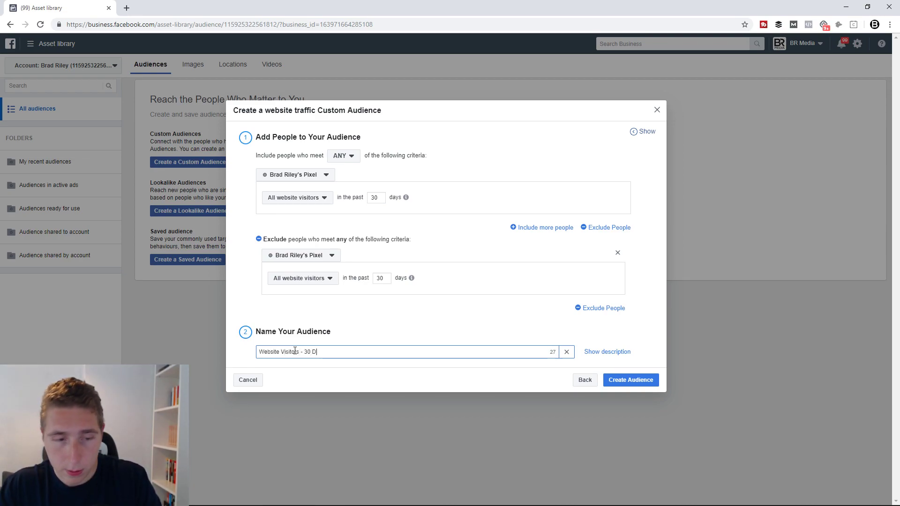
{"action": "left_click", "coordinate": [640, 381]}
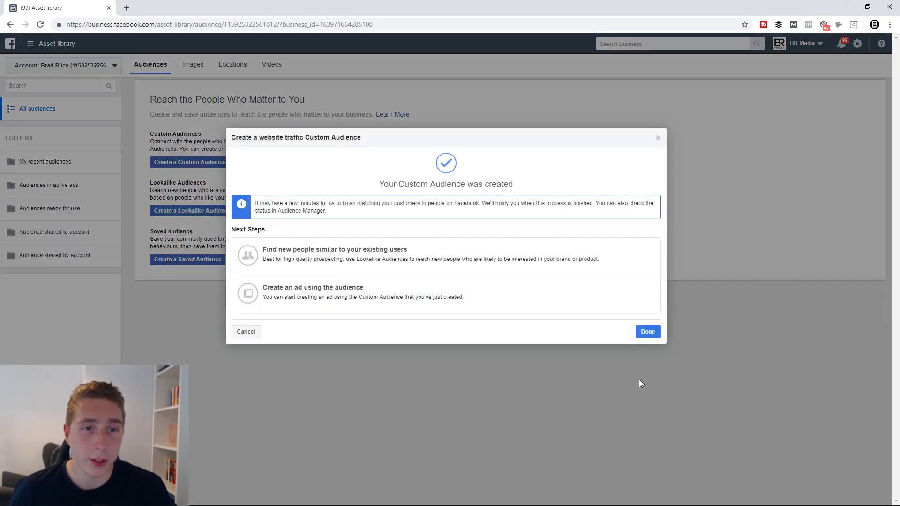
{"action": "key", "text": "Escape"}
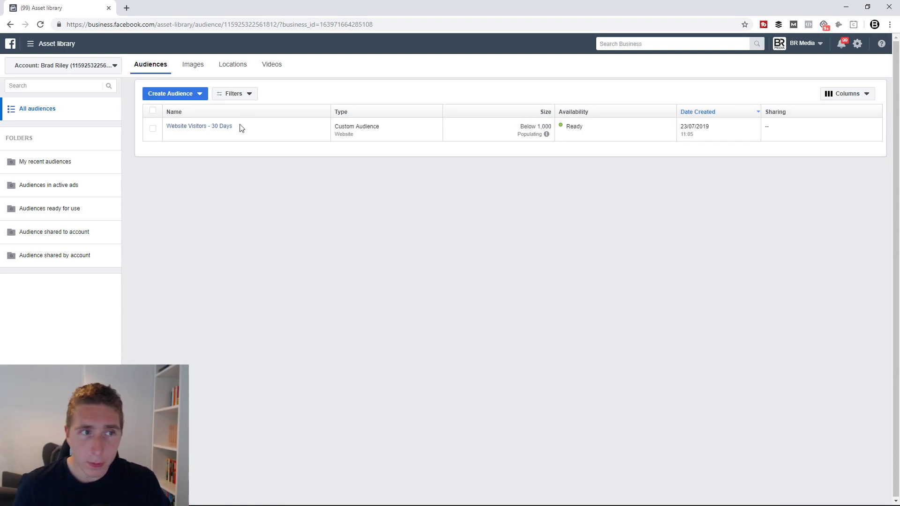
{"action": "mouse_move", "coordinate": [174, 124]}
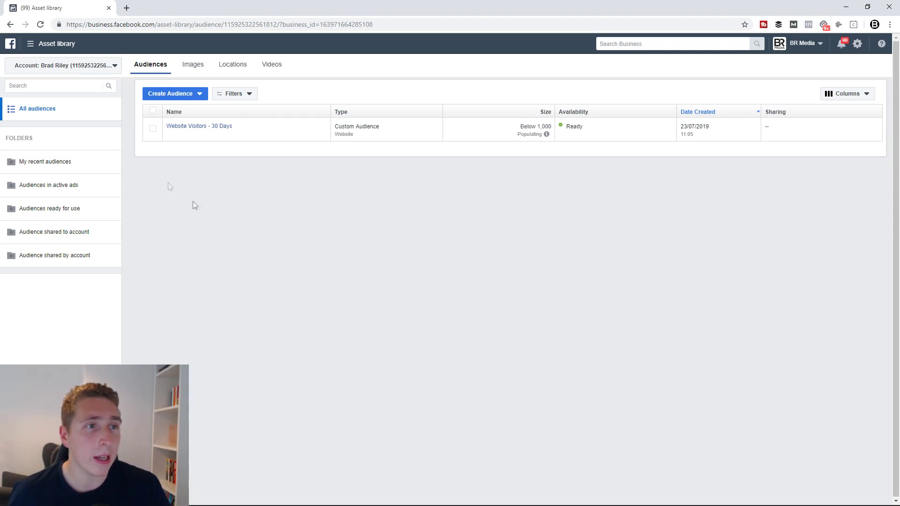
- Switch to Ads Manager and start a new campaign with the Traffic objective, dismissing the earlier draft
{"action": "left_click", "coordinate": [56, 52]}
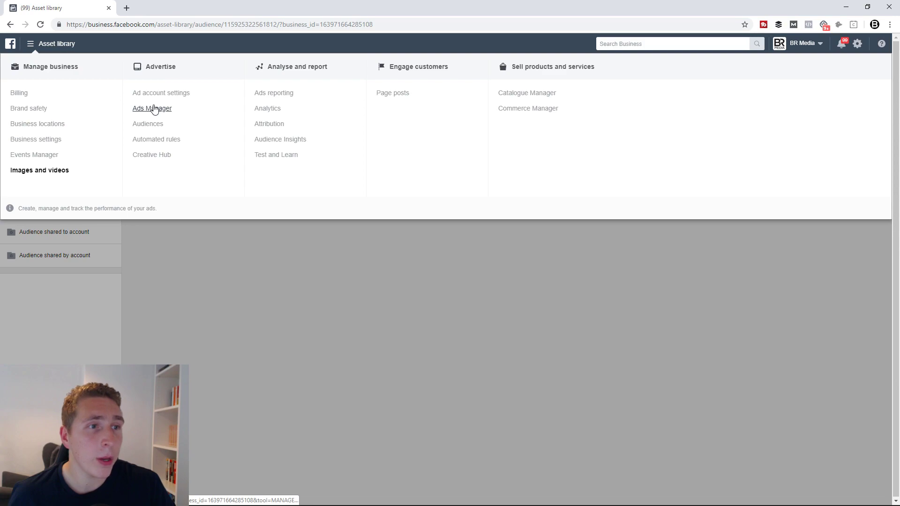
{"action": "left_click", "coordinate": [154, 109]}
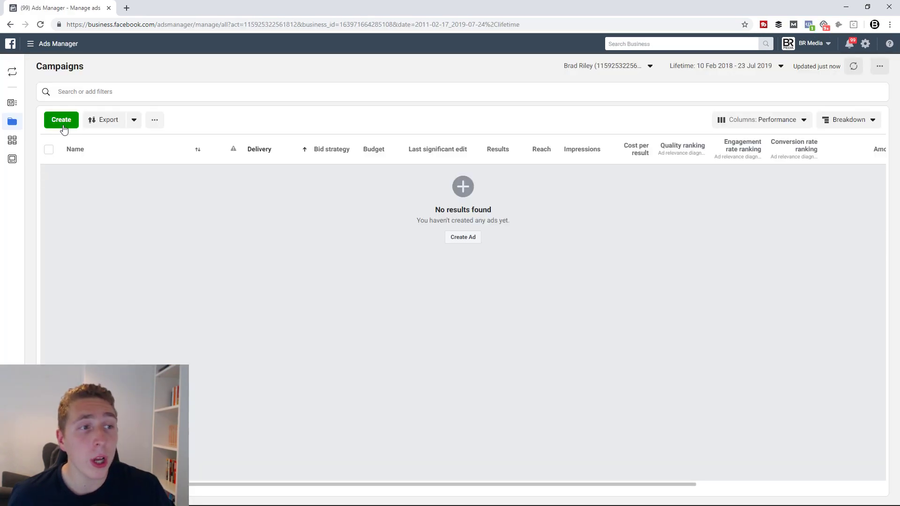
{"action": "left_click", "coordinate": [63, 126]}
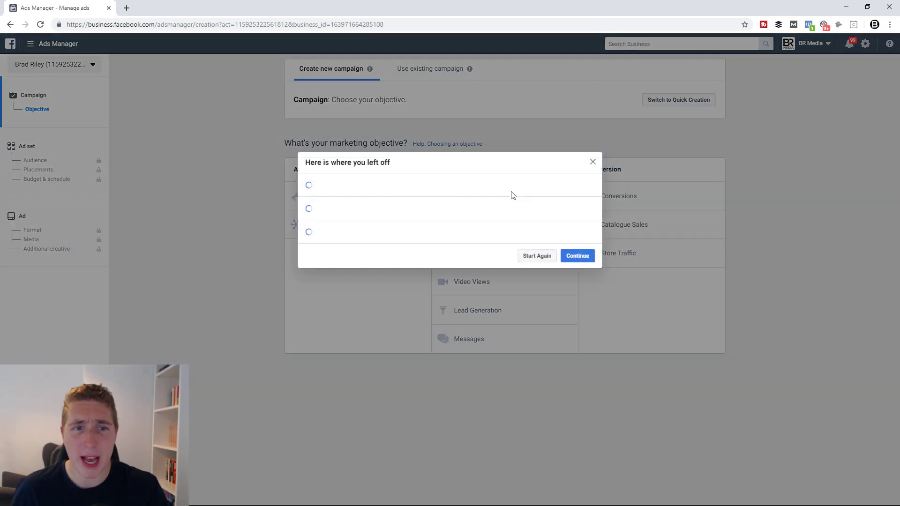
{"action": "left_click", "coordinate": [591, 162]}
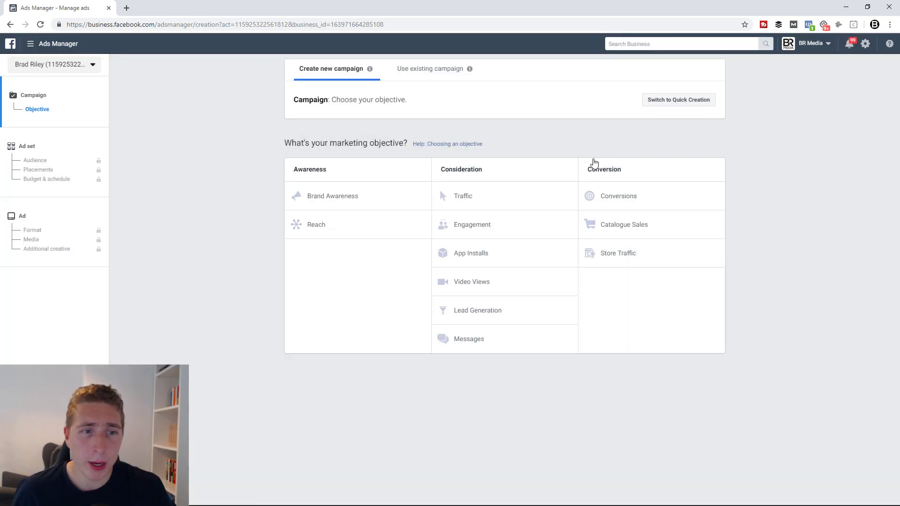
{"action": "left_click", "coordinate": [484, 207]}
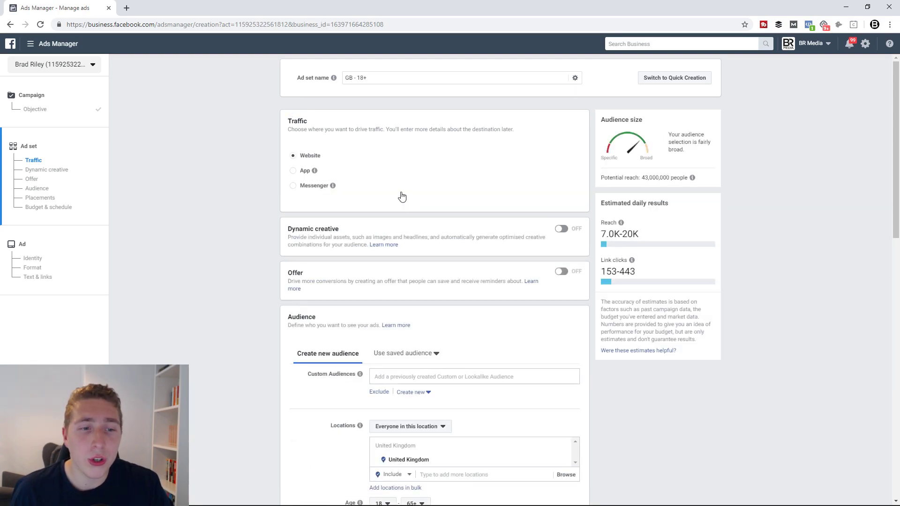
- Target the ad set at the "Website Visitors - 30 Days" custom audience and look at the placements and ad sections
{"action": "scroll", "coordinate": [401, 196], "scroll_direction": "down", "scroll_amount": 4}
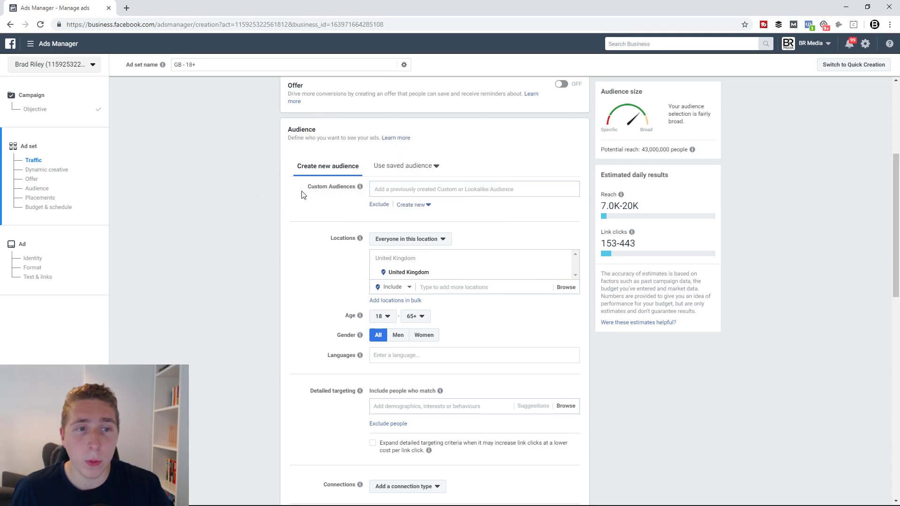
{"action": "left_click", "coordinate": [450, 190]}
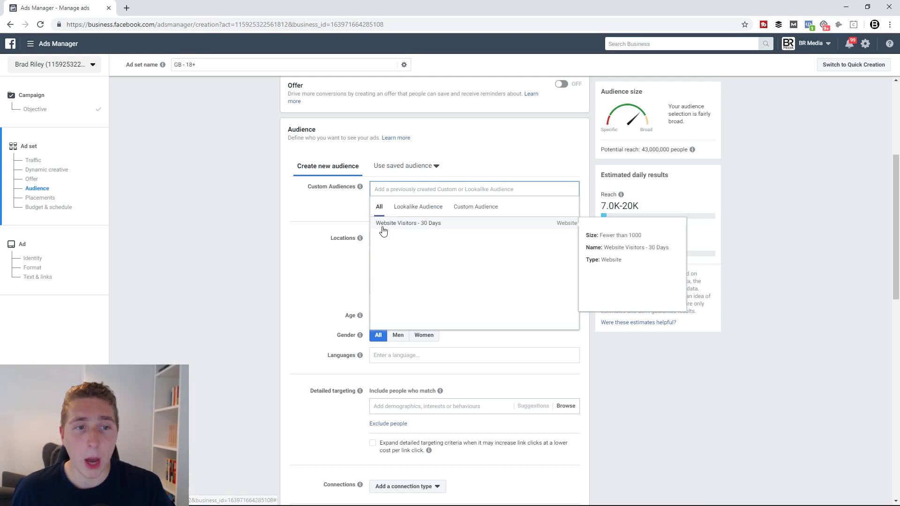
{"action": "left_click", "coordinate": [425, 229]}
{"action": "scroll", "coordinate": [426, 227], "scroll_direction": "down", "scroll_amount": 7}
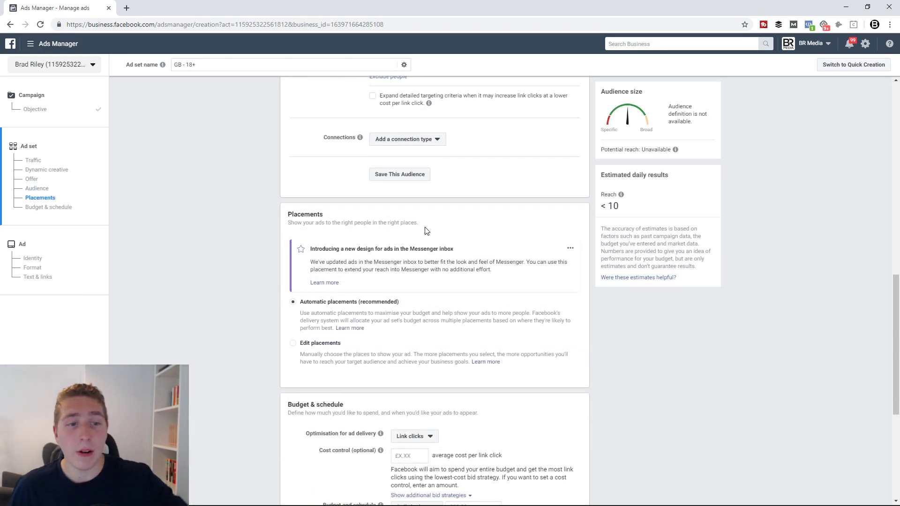
{"action": "left_click", "coordinate": [78, 242]}
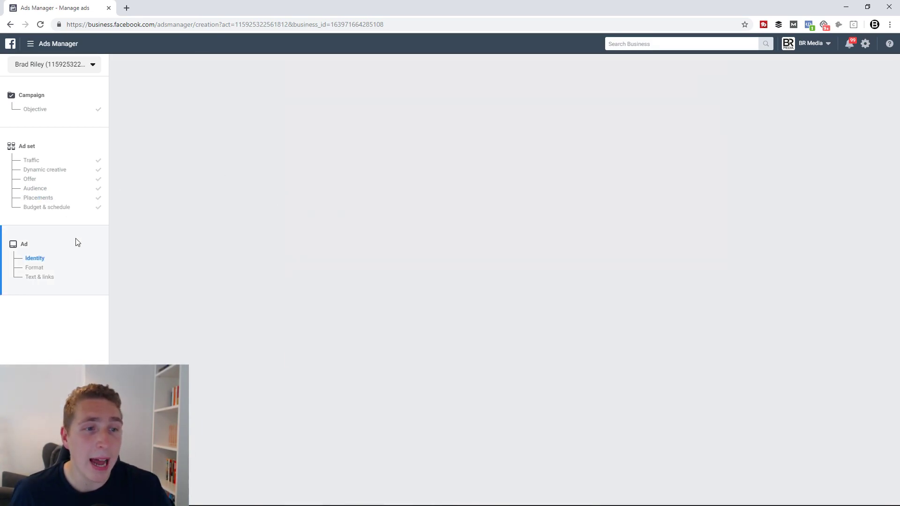
{"action": "left_click", "coordinate": [75, 162]}
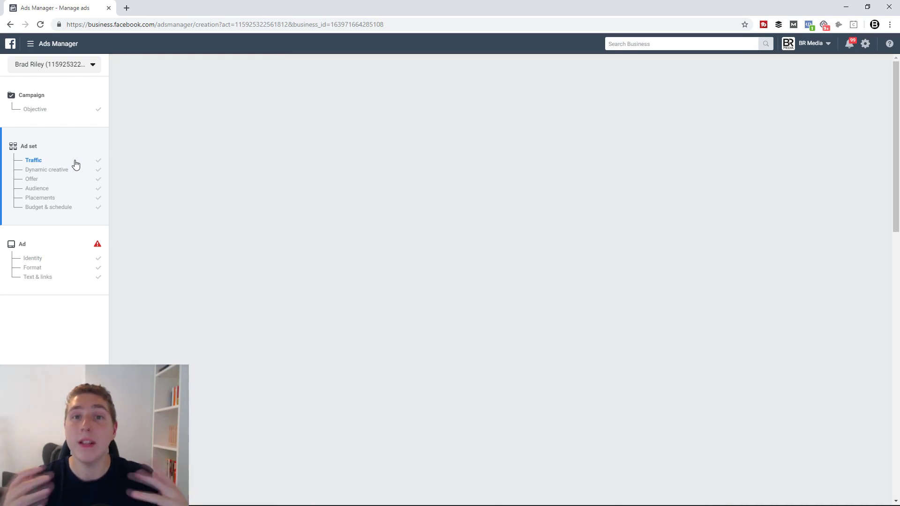
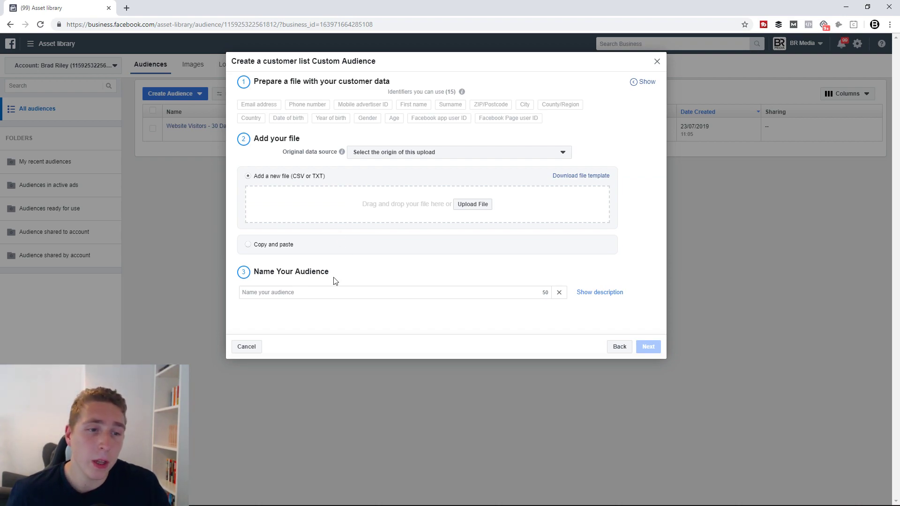
- Close the customer list Custom Audience form without creating the audience
{"action": "left_click", "coordinate": [287, 291]}
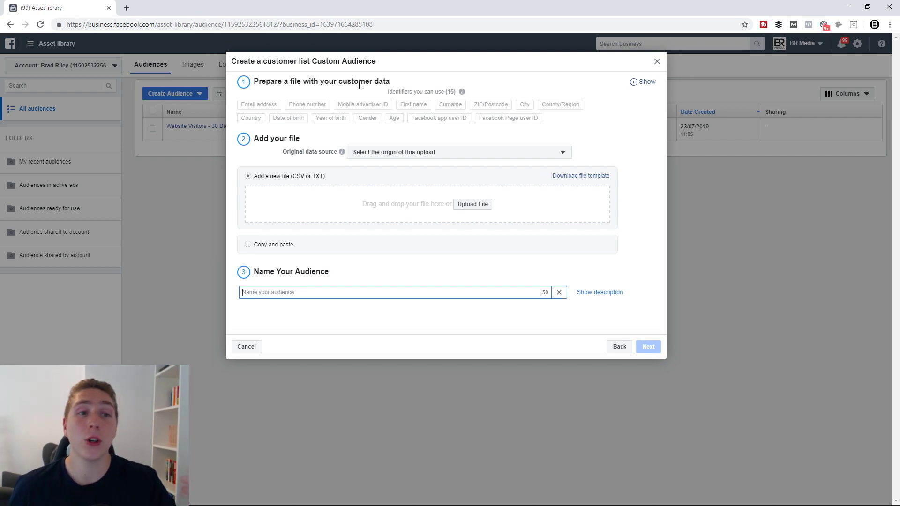
{"action": "left_click", "coordinate": [656, 64]}
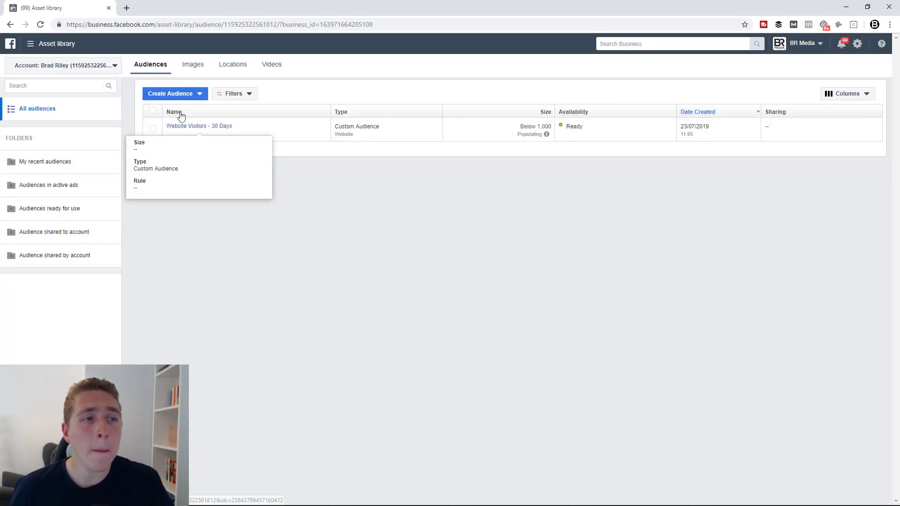
- Start a new Custom Audience that uses Video as its Facebook source
{"action": "left_click", "coordinate": [173, 94]}
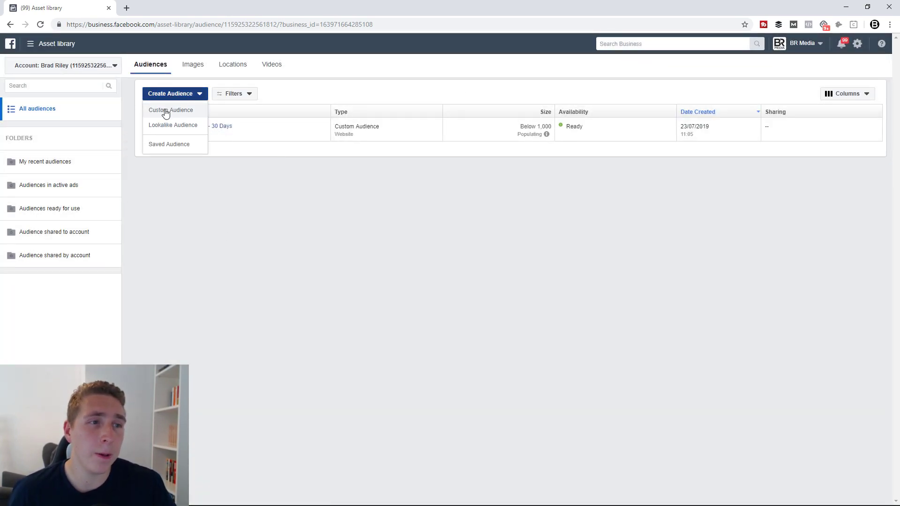
{"action": "left_click", "coordinate": [166, 112]}
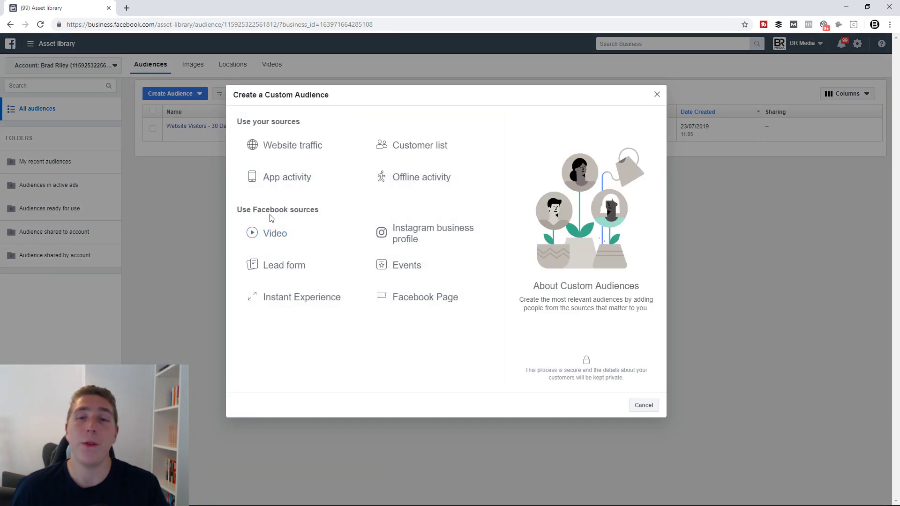
{"action": "left_click", "coordinate": [272, 233]}
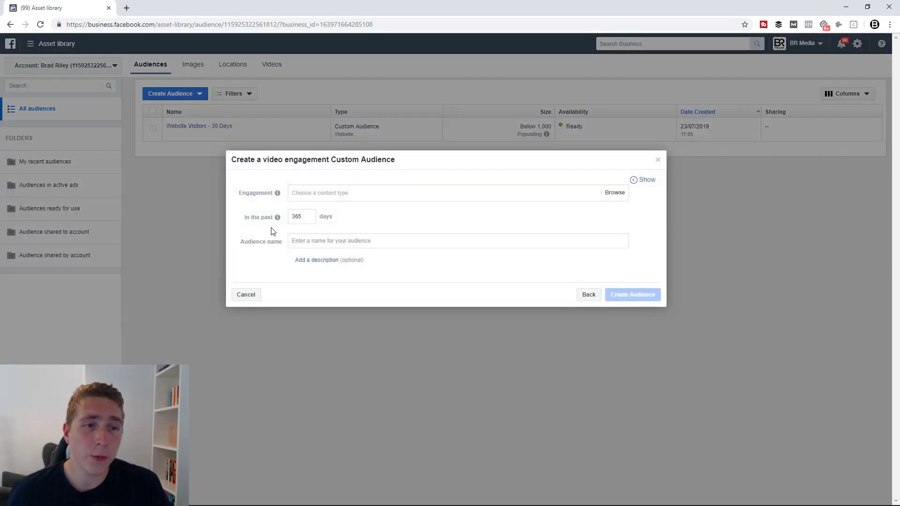
- Look through the engagement content types offered for the video audience without choosing one
{"action": "left_click", "coordinate": [366, 192]}
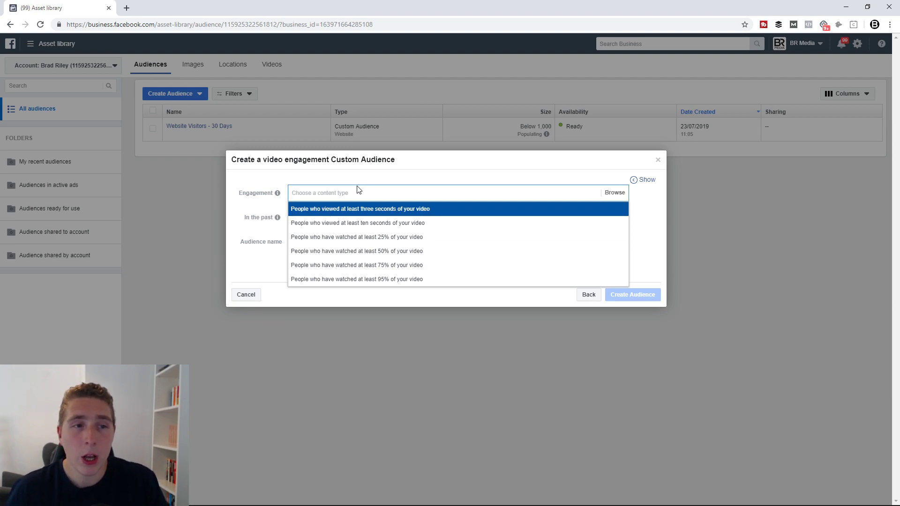
{"action": "left_click", "coordinate": [266, 181]}
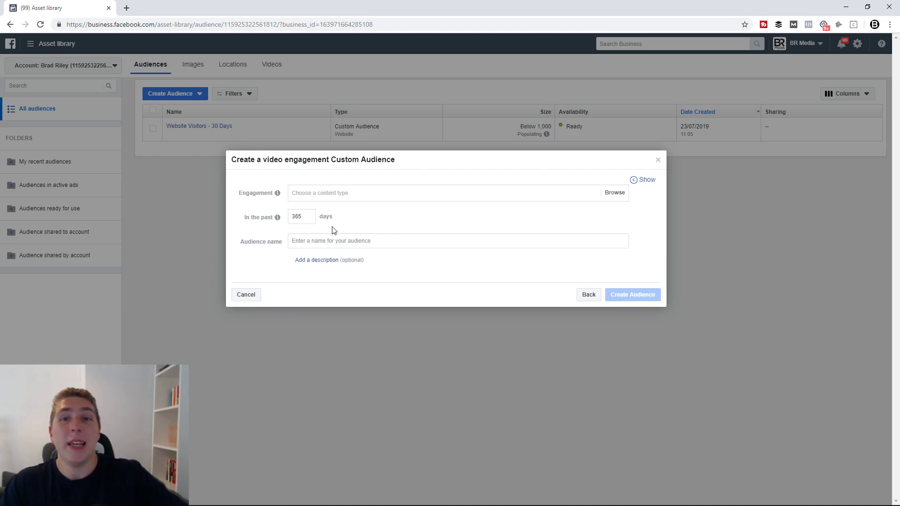
{"action": "left_click", "coordinate": [330, 193]}
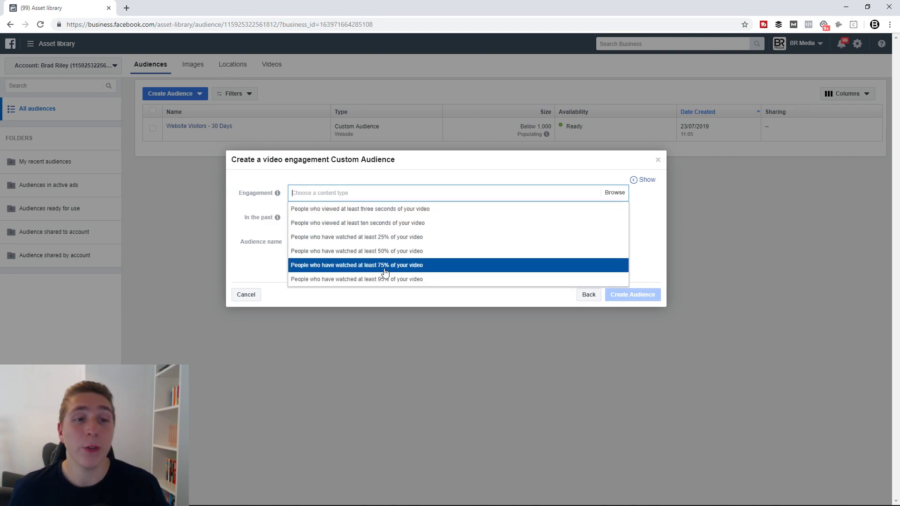
{"action": "left_click", "coordinate": [335, 178]}
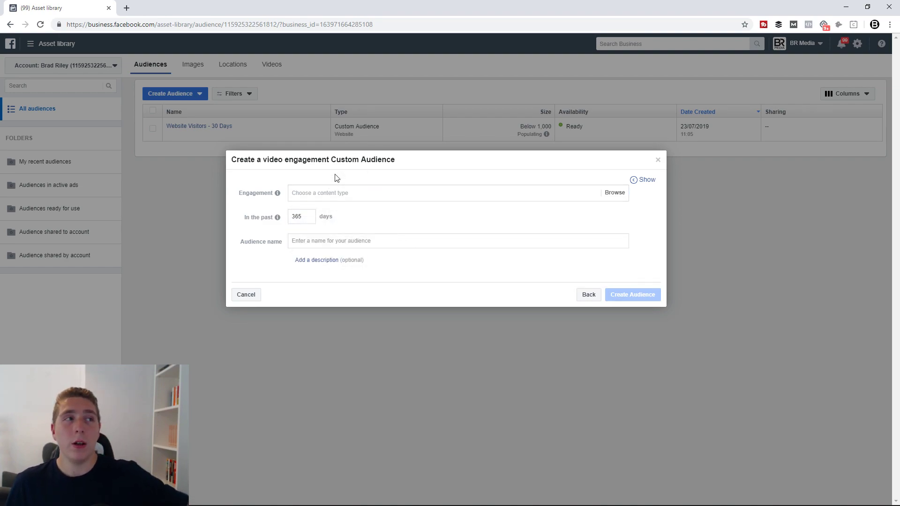